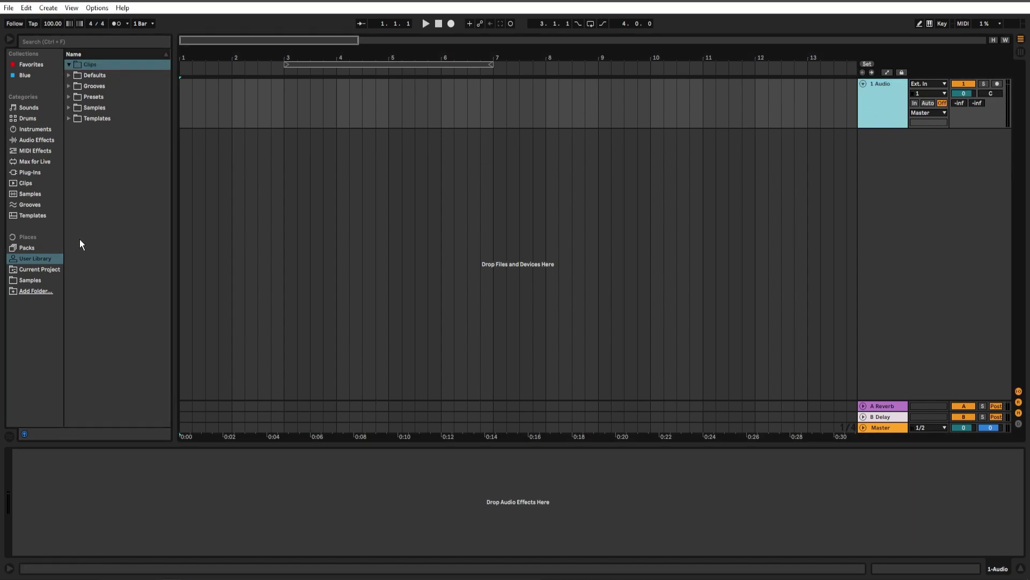
# - Add the Utility effect from the Utilities audio effects to the 1 Audio track
pyautogui.click(59, 139)
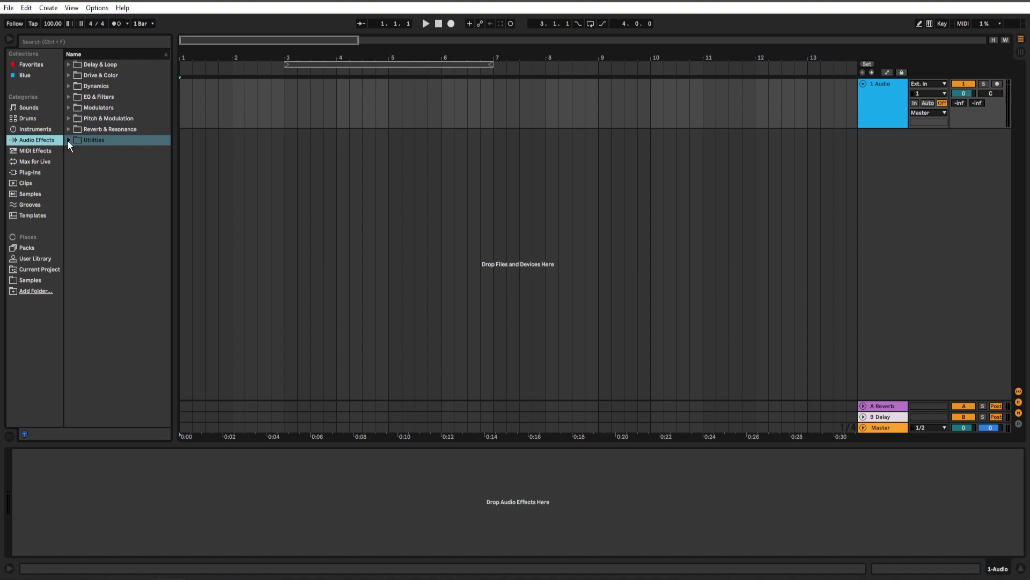
pyautogui.click(69, 140)
pyautogui.moveTo(104, 215); pyautogui.dragTo(56, 483)
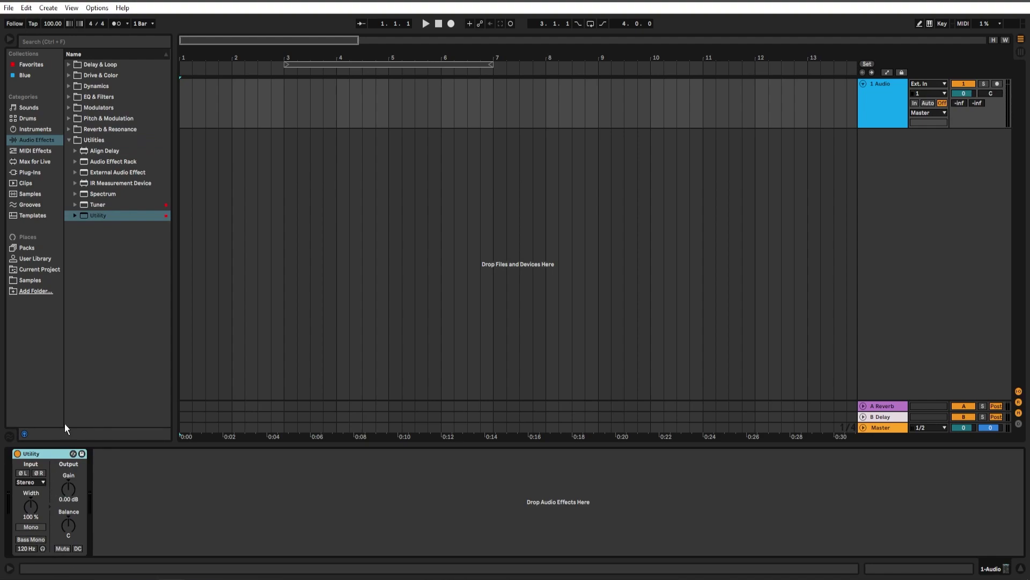
pyautogui.click(42, 527)
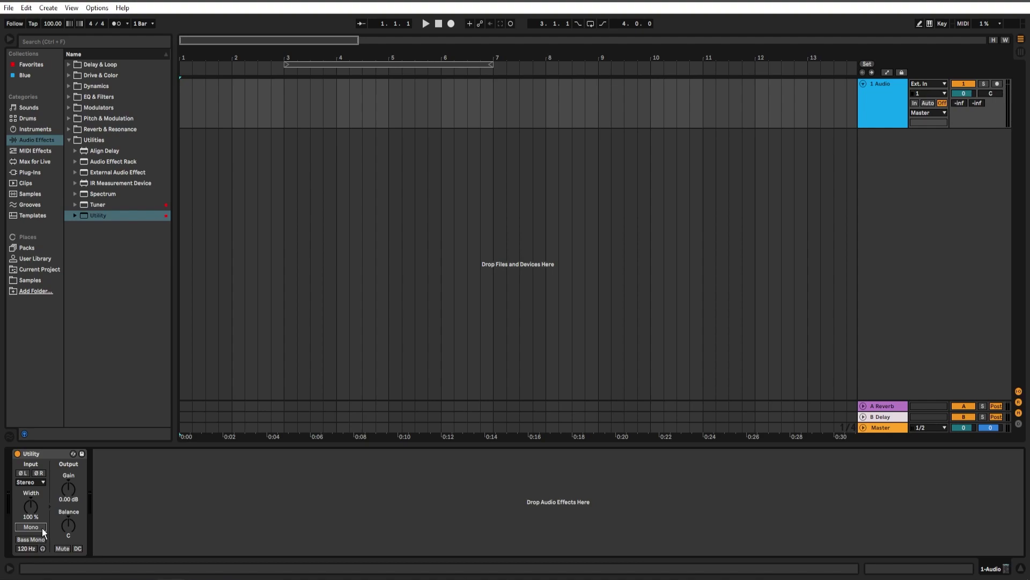
# - Add EQ Eight and Reverb after Utility on the audio track and switch the Reverb off
pyautogui.click(69, 98)
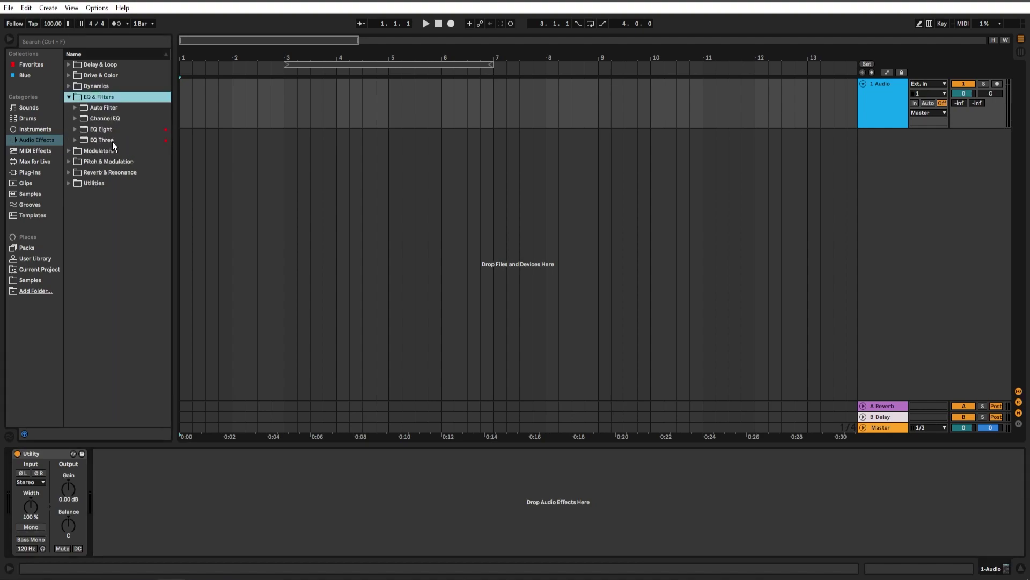
pyautogui.doubleClick(110, 129)
pyautogui.moveTo(99, 193); pyautogui.dragTo(361, 456)
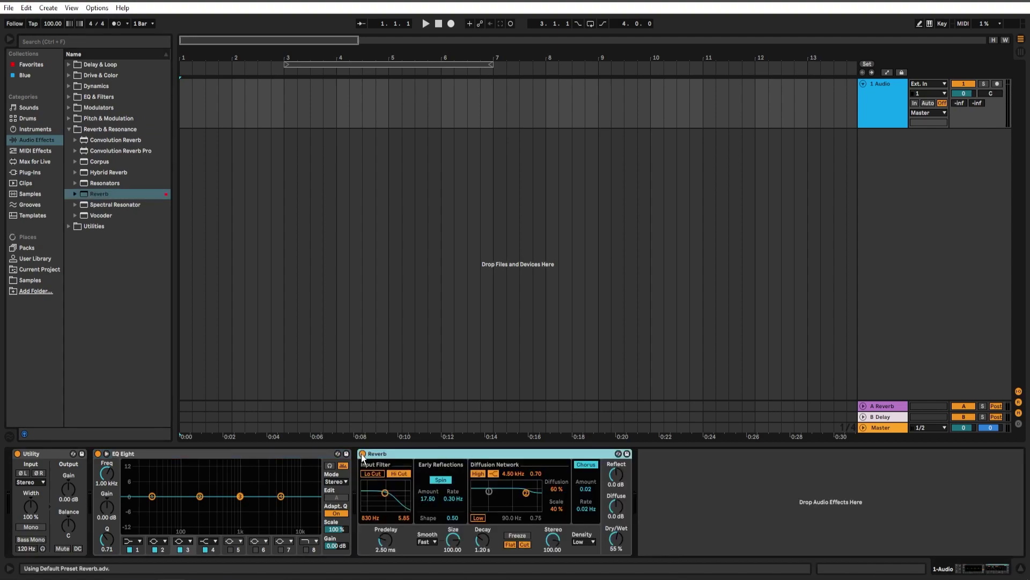
pyautogui.click(362, 454)
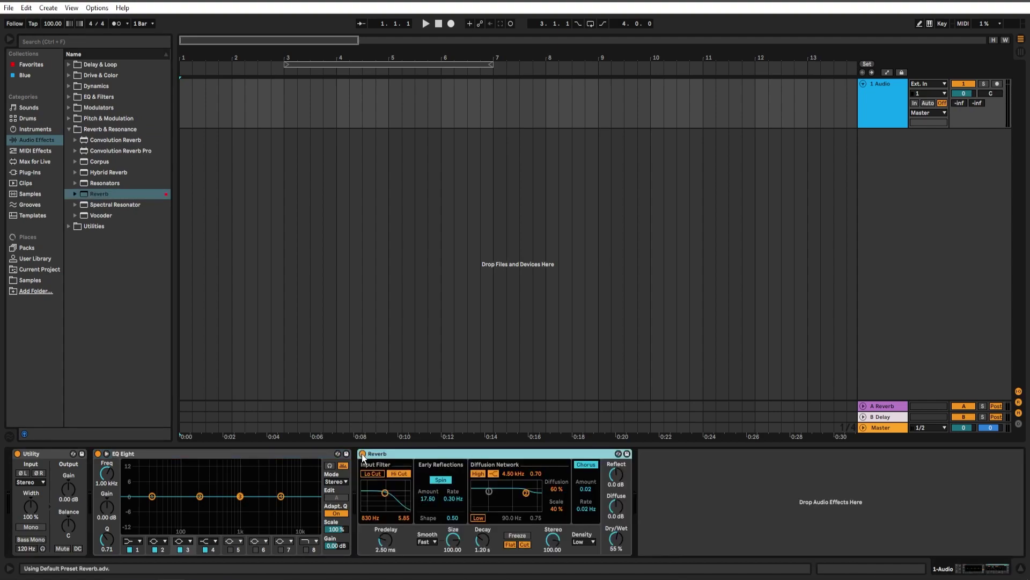
# - Make EQ Eight's band 1 a low-cut filter at 120 Hz and leave that band deactivated
pyautogui.click(138, 543)
pyautogui.click(128, 551)
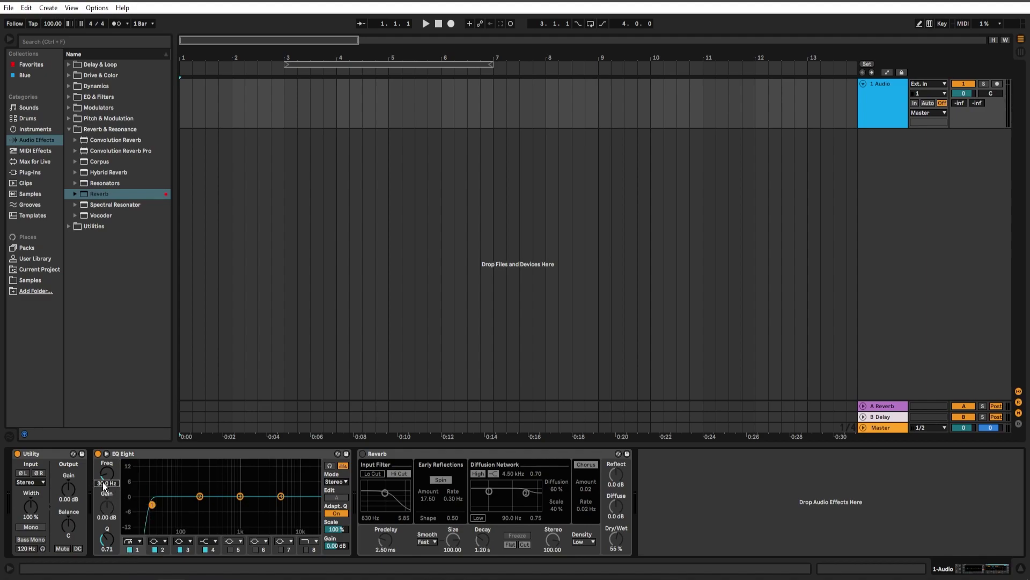
pyautogui.write('120')
pyautogui.press('Return')
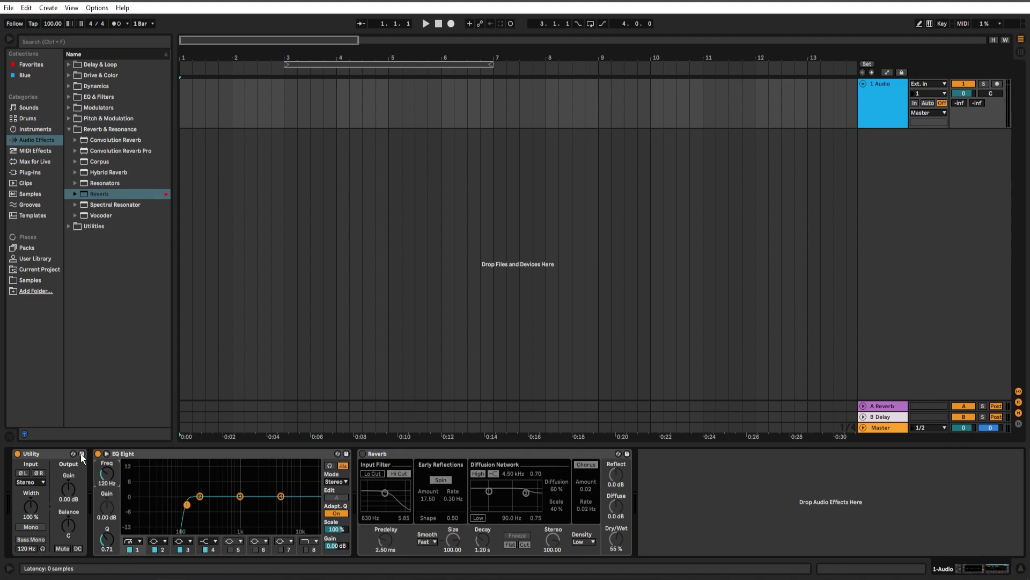
pyautogui.click(129, 549)
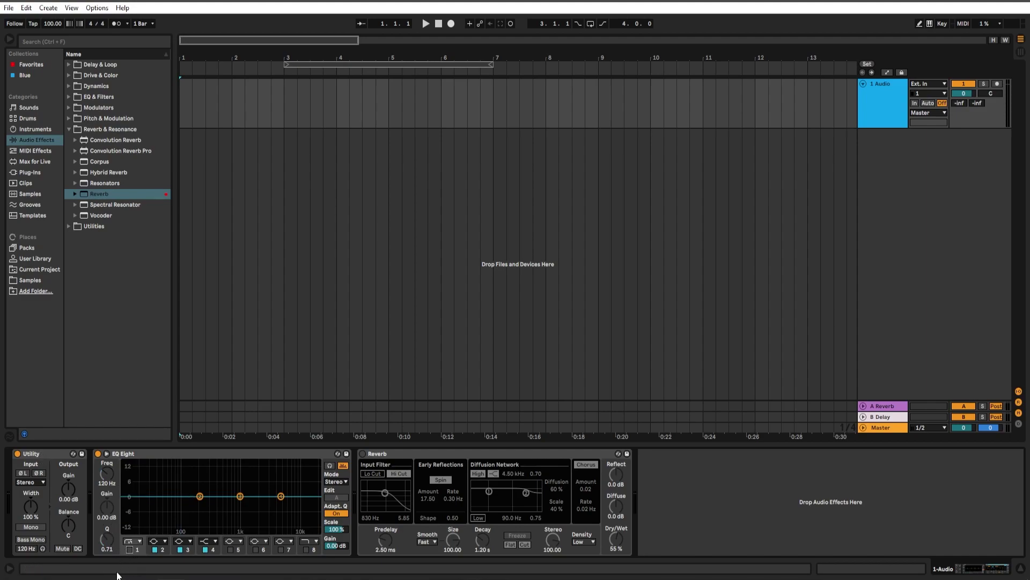
pyautogui.click(128, 549)
pyautogui.click(129, 549)
# - Save the 1 Audio track with its effect chain as the default audio track
pyautogui.rightClick(878, 95)
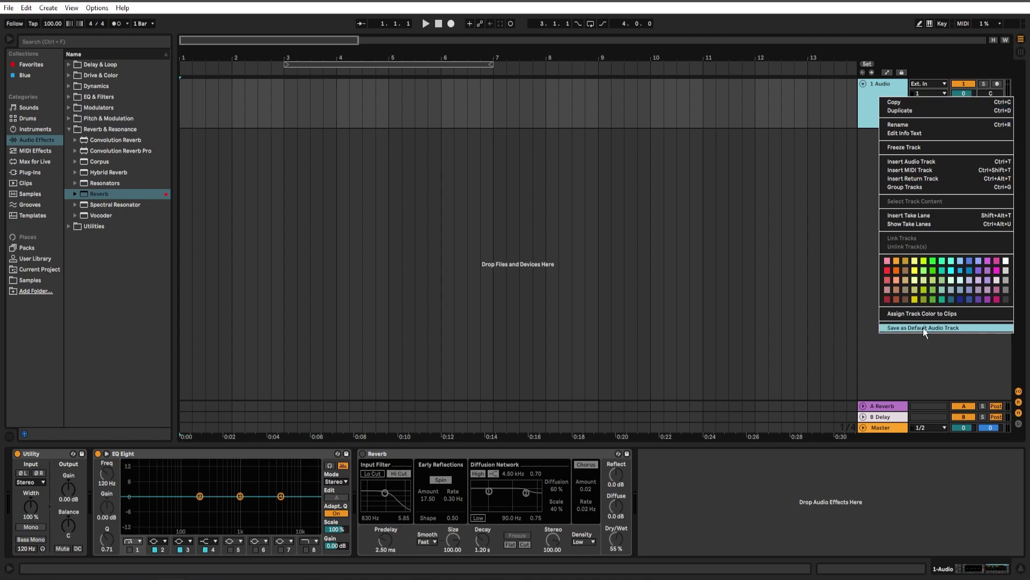
pyautogui.click(977, 327)
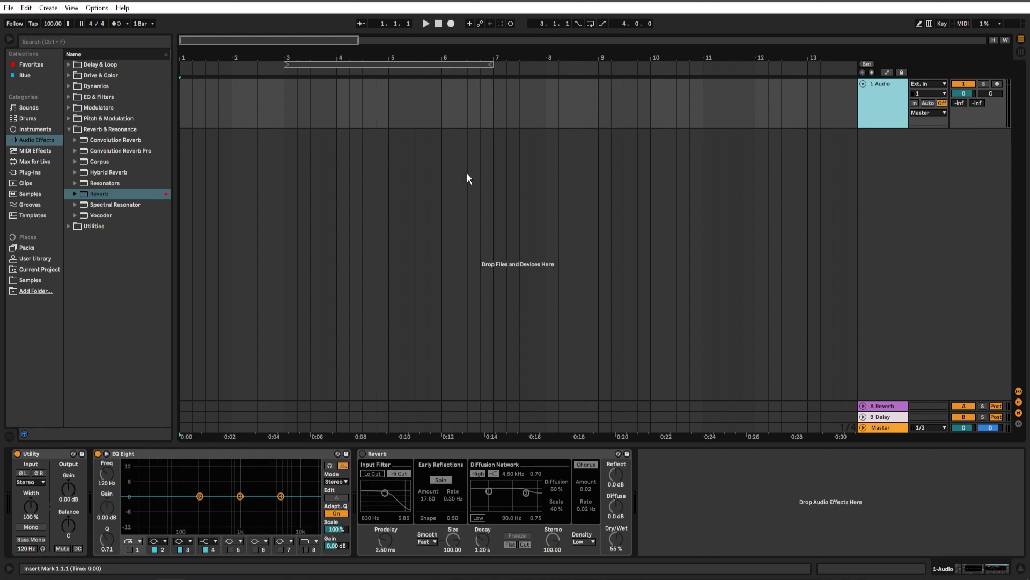
# - Insert a new MIDI track below the audio track
pyautogui.rightClick(881, 139)
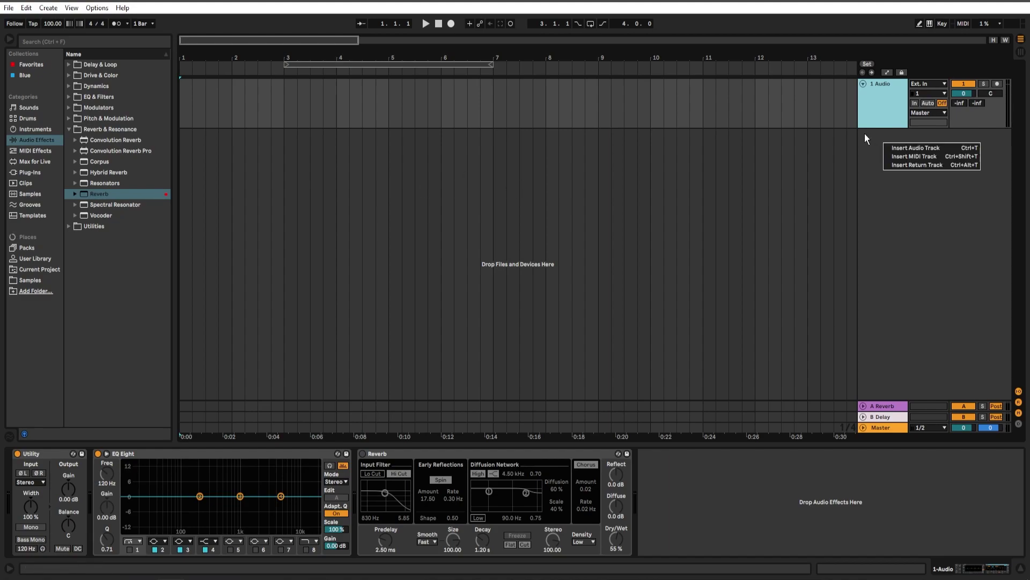
pyautogui.click(865, 134)
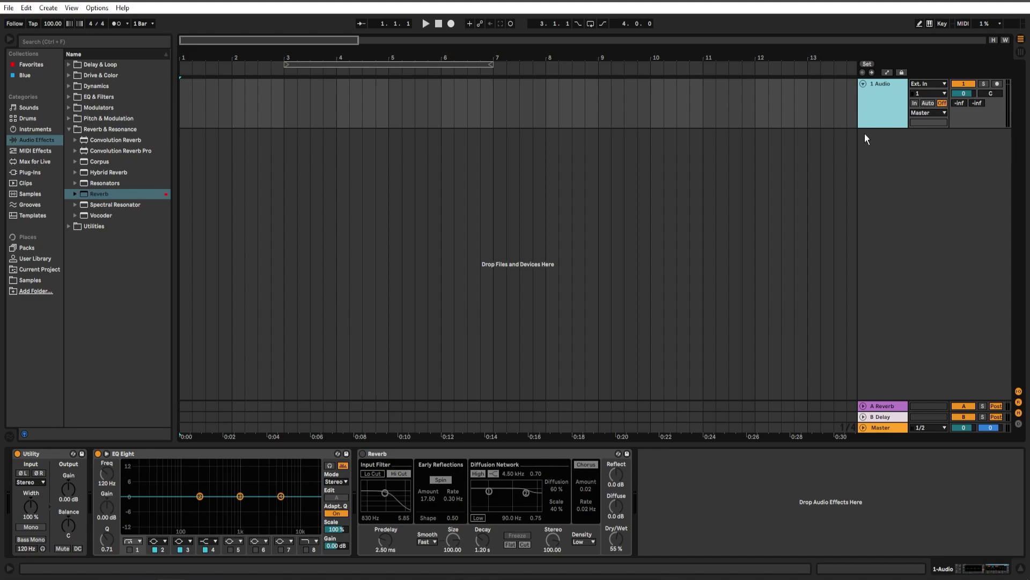
pyautogui.hotkey('ctrl', 'shift', 't')
# - Create an empty four-bar MIDI clip at the start of the MIDI track
pyautogui.moveTo(182, 144); pyautogui.dragTo(388, 149)
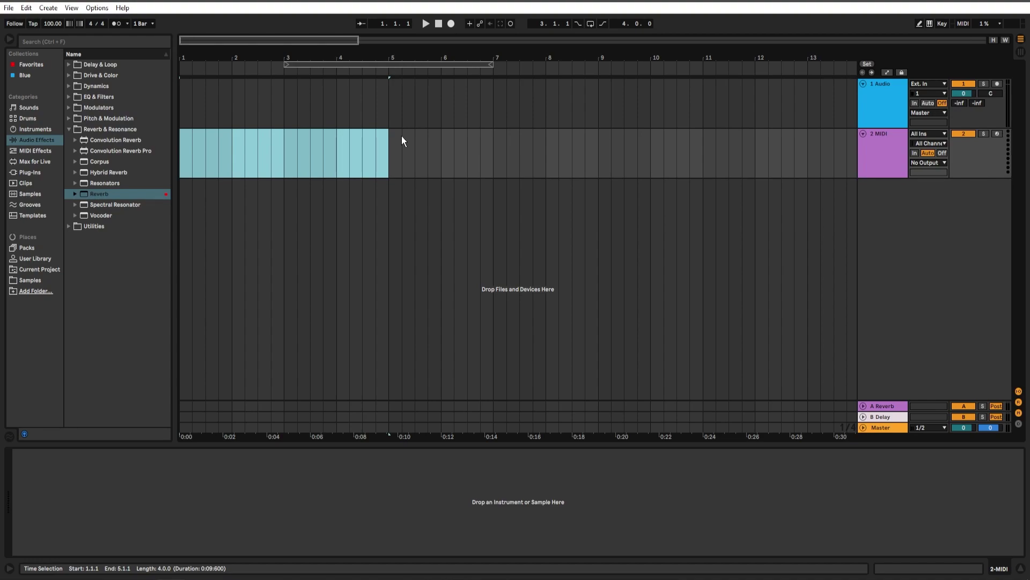
pyautogui.rightClick(379, 154)
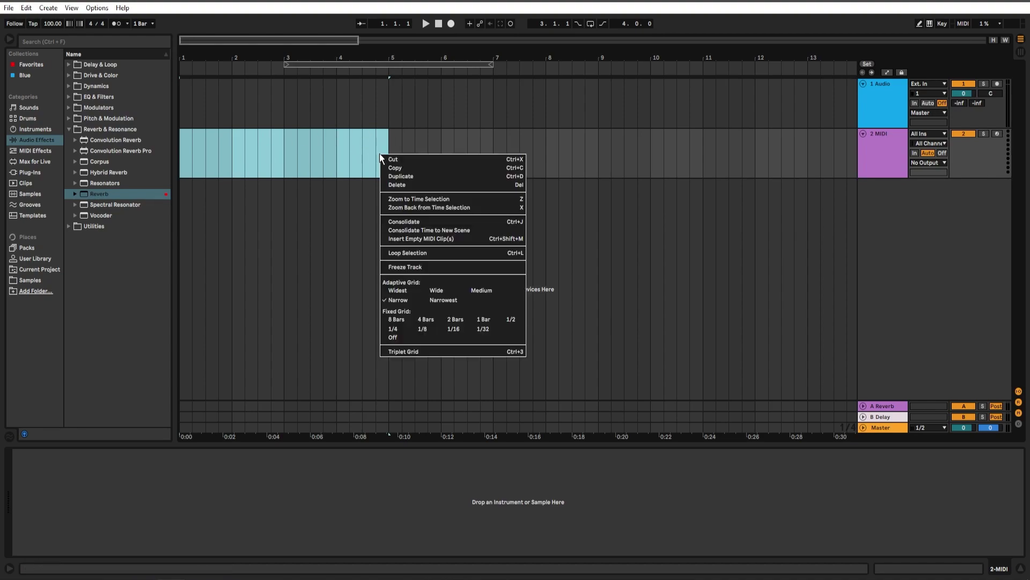
pyautogui.click(451, 239)
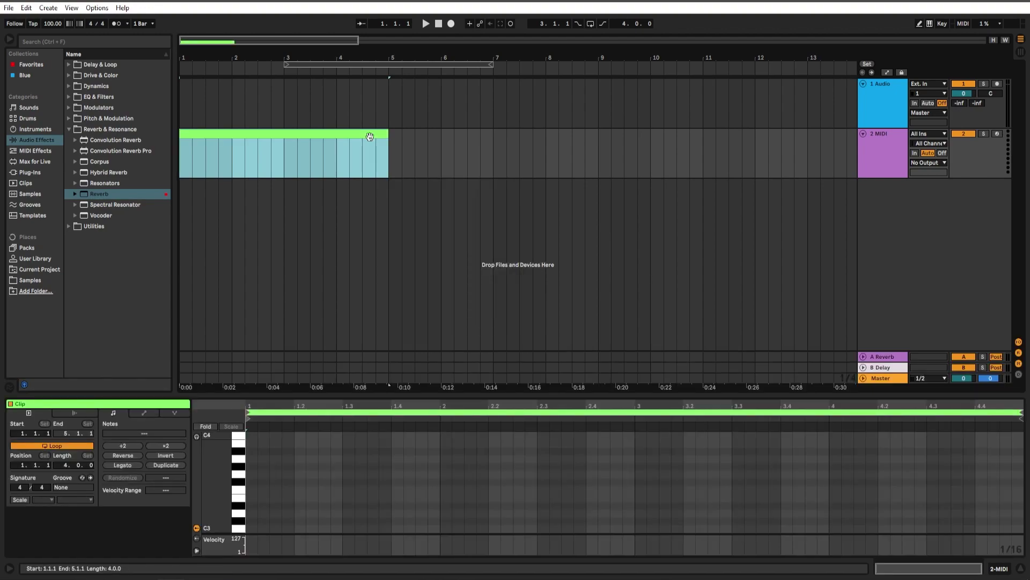
# - Add Utility, EQ Eight and a switched-off Reverb to the 2 MIDI track's device chain
pyautogui.click(991, 569)
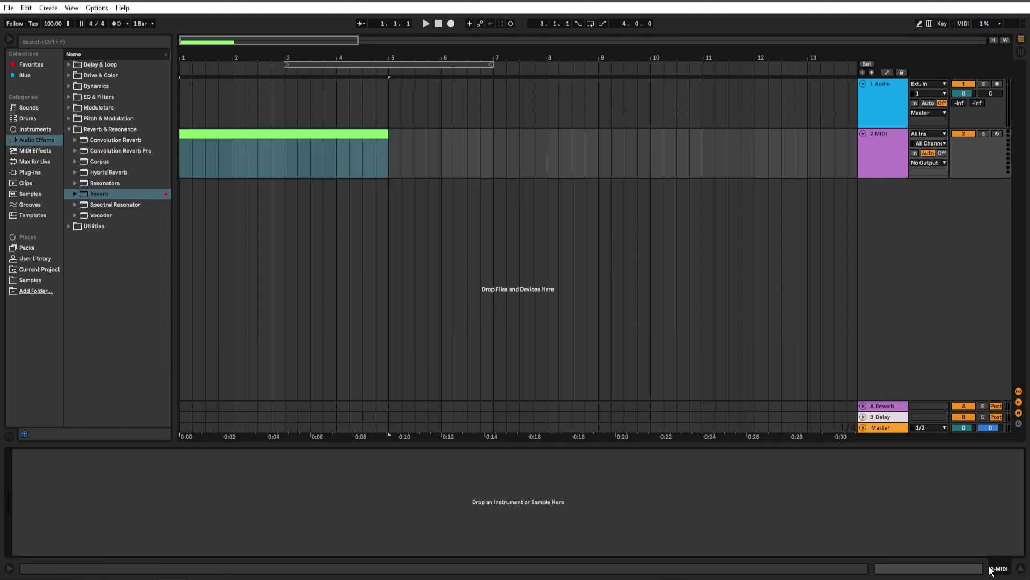
pyautogui.click(33, 152)
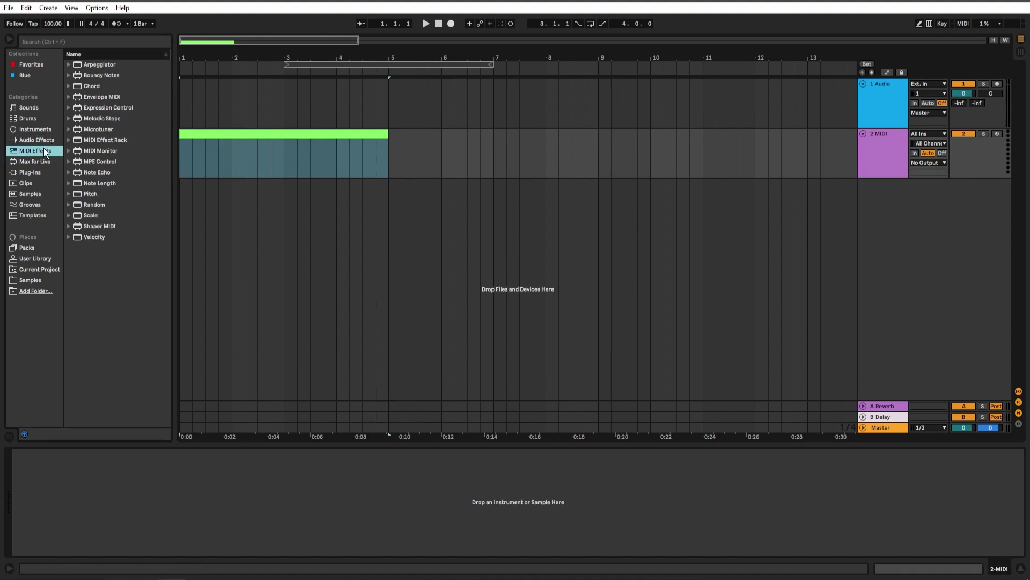
pyautogui.click(40, 141)
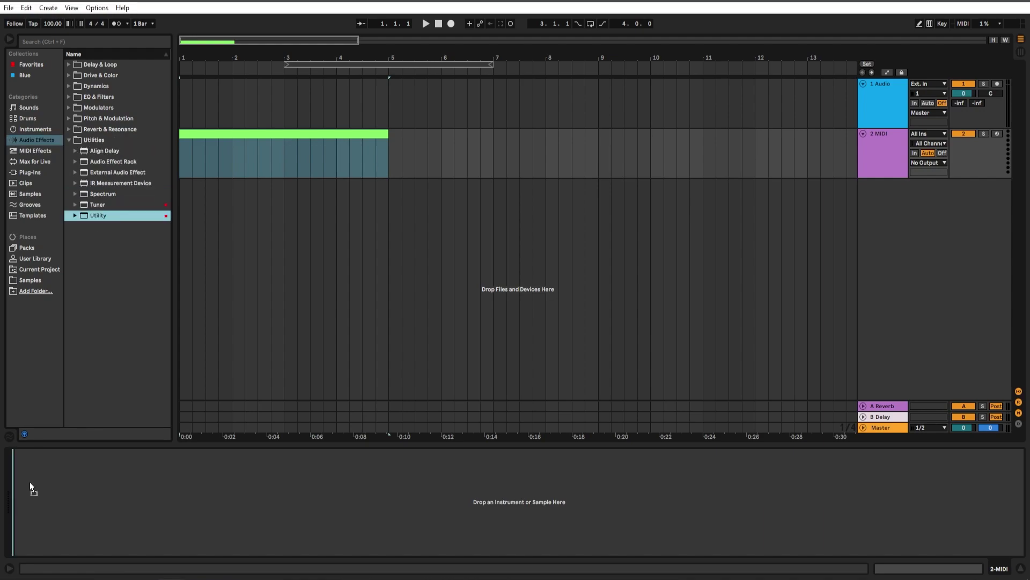
pyautogui.moveTo(30, 483); pyautogui.dragTo(32, 486)
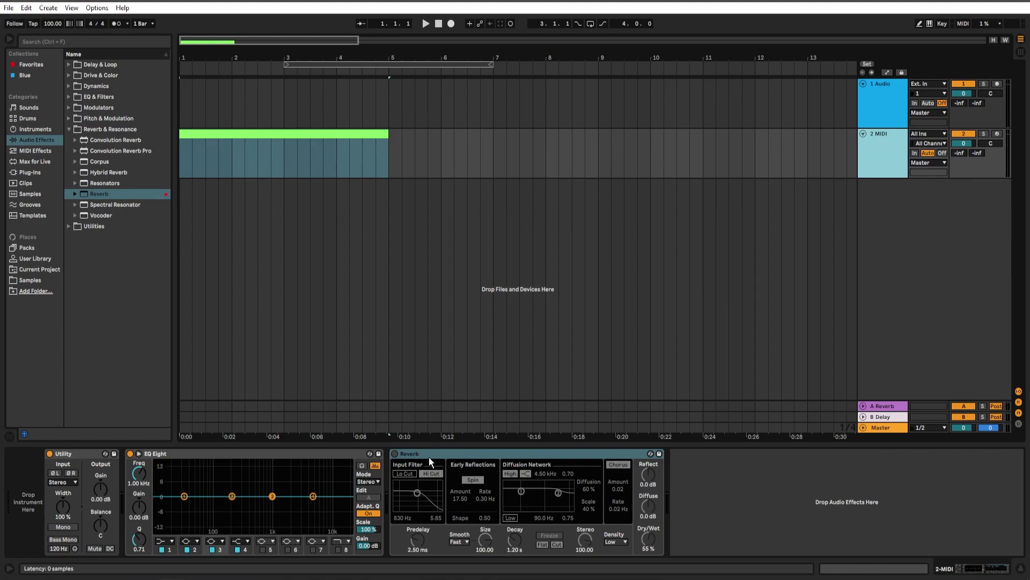
# - Remove the empty clip from the 2 MIDI track and save the track as the default MIDI track
pyautogui.click(865, 112)
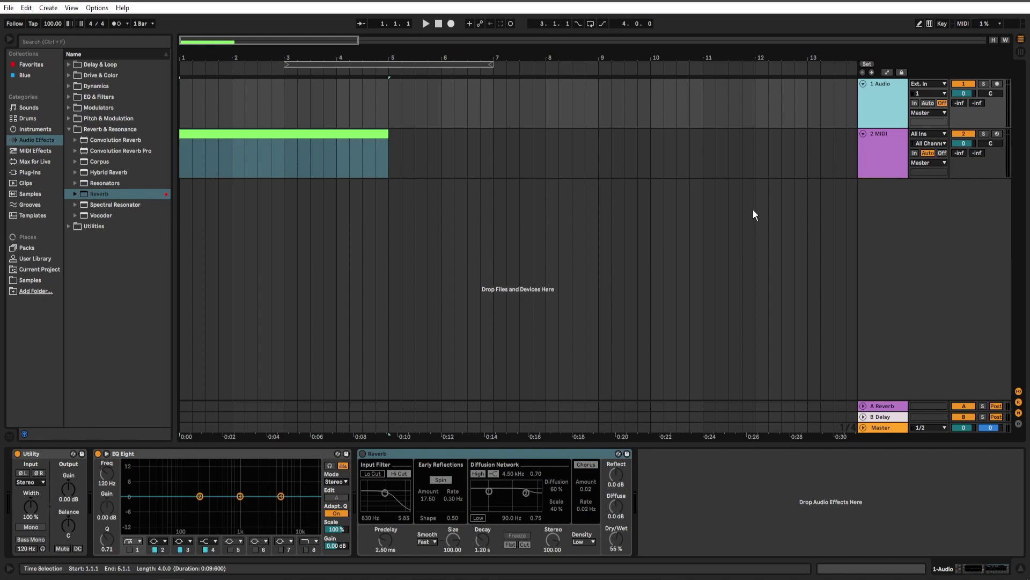
pyautogui.click(271, 140)
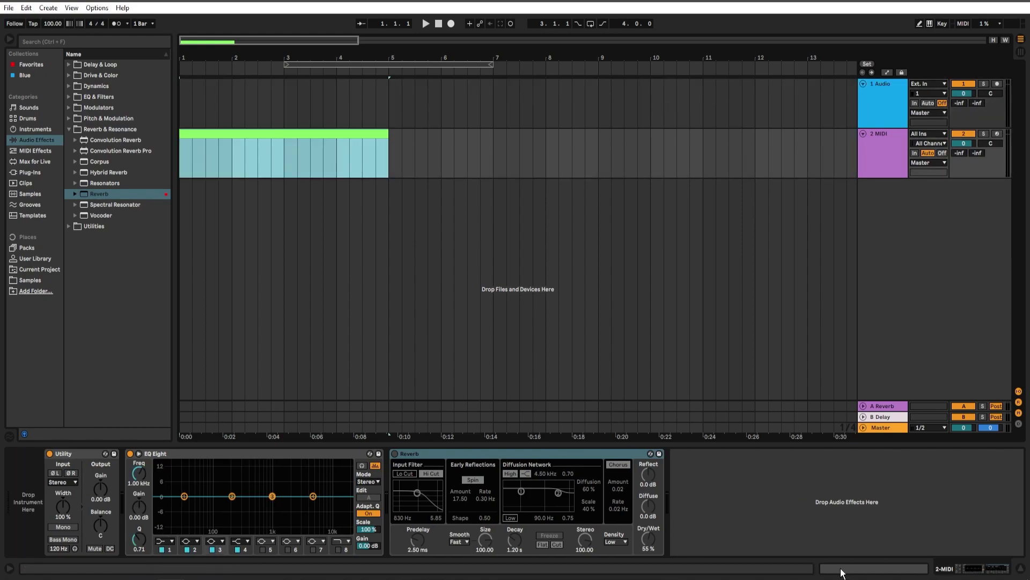
pyautogui.hotkey('shift', 'Tab')
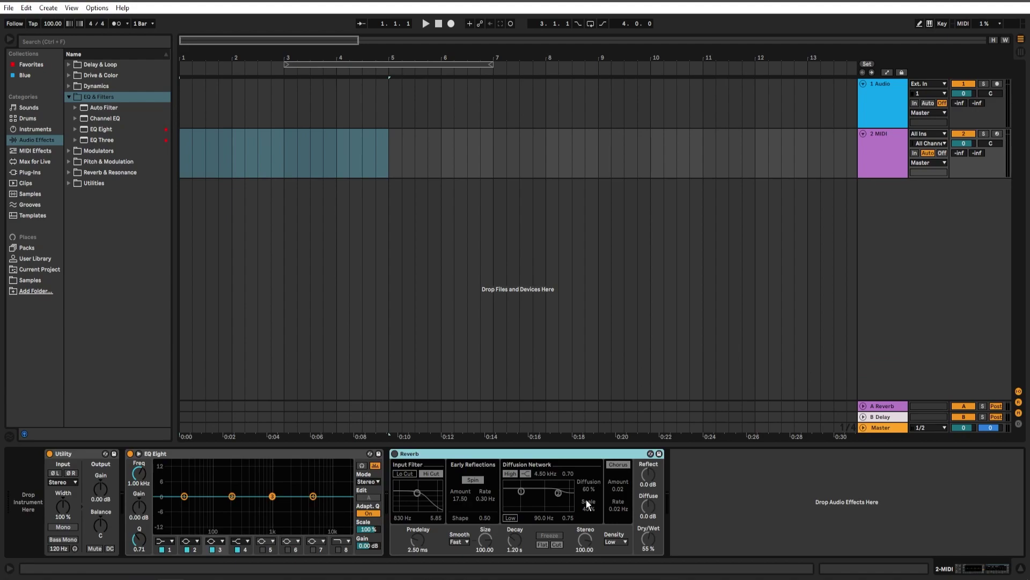
pyautogui.rightClick(885, 157)
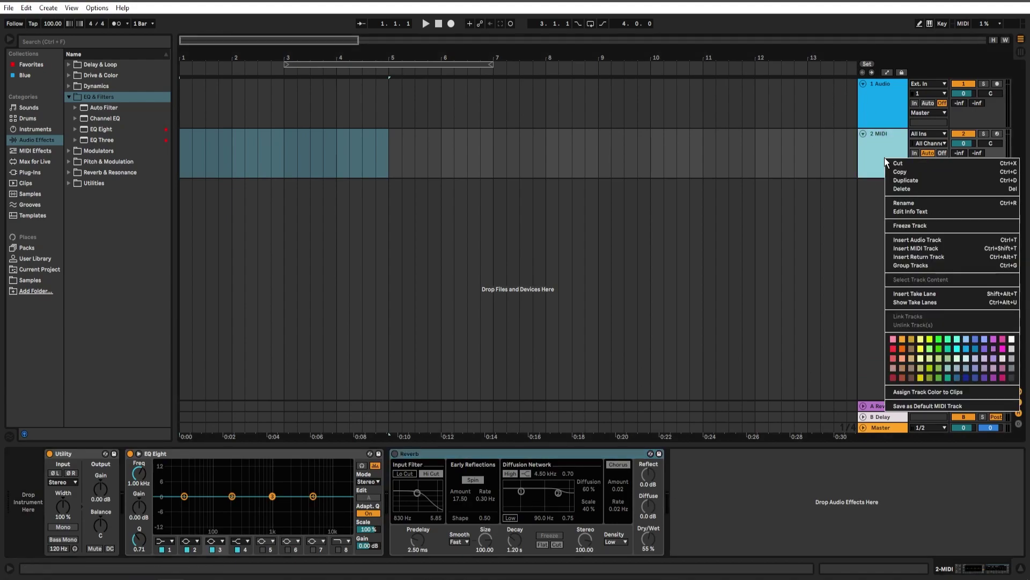
pyautogui.click(922, 406)
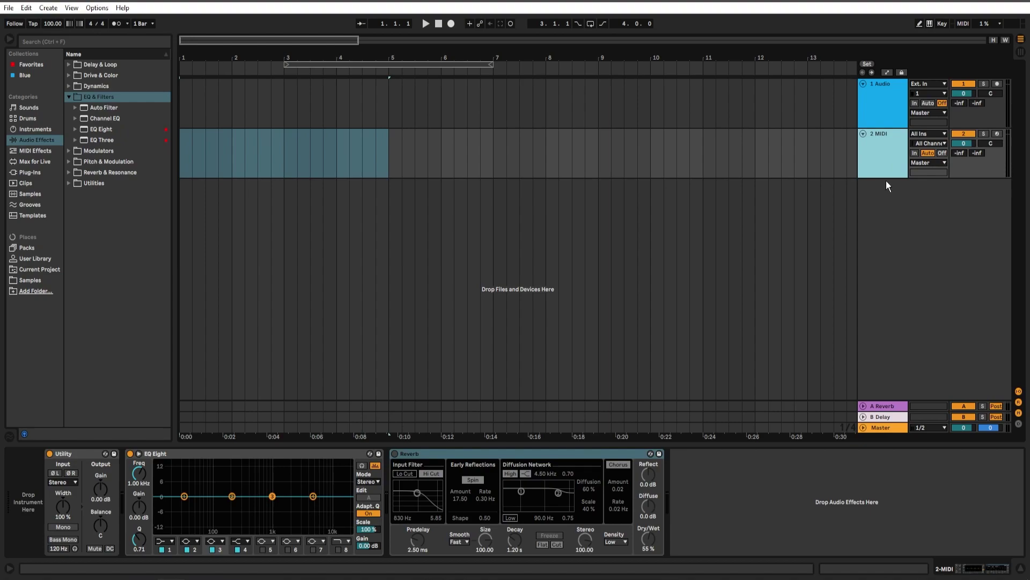
# - Insert a new audio track and a new MIDI track to test the saved defaults, and undo both insertions
pyautogui.hotkey('ctrl', 't')
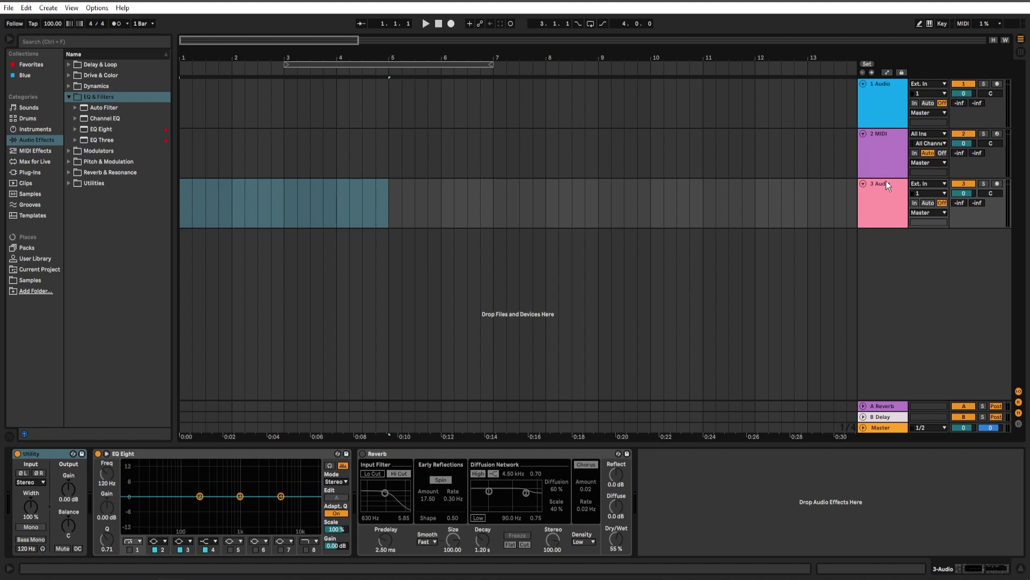
pyautogui.hotkey('ctrl', 'shift', 't')
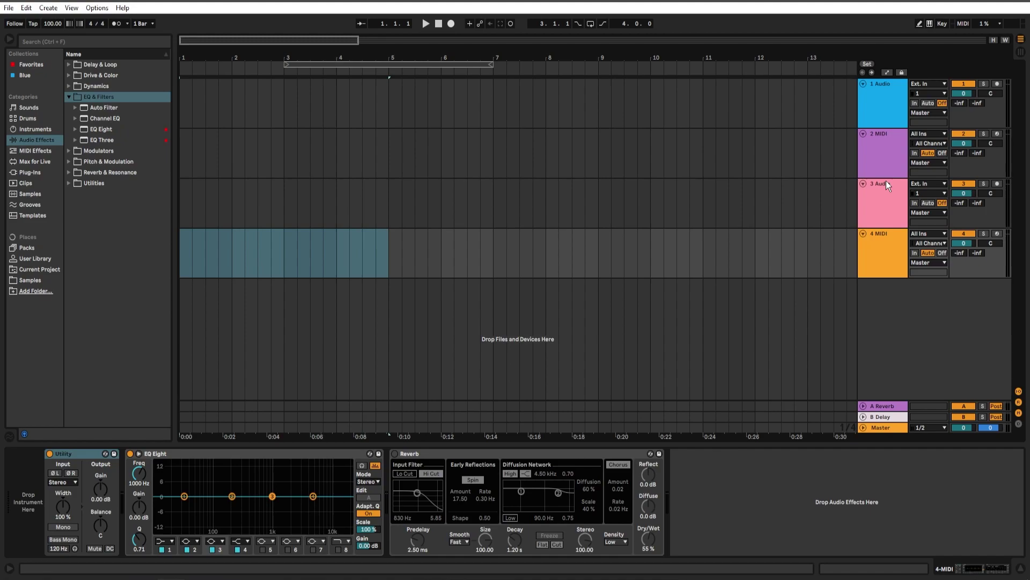
pyautogui.hotkey('ctrl', 'z')
pyautogui.hotkey('ctrl', 'z')
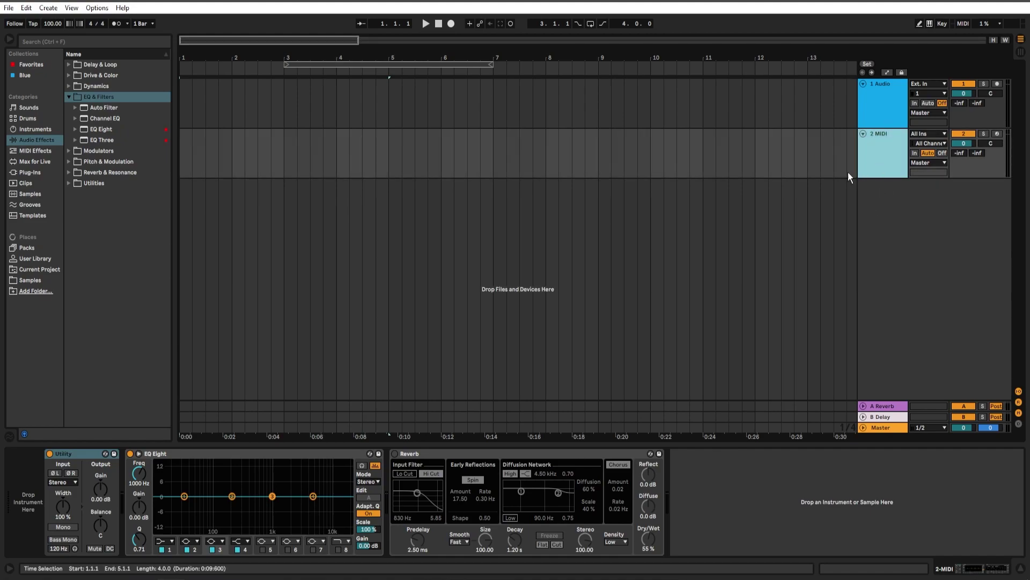
# - Move the MIDI track above the audio track and load the Arturia Analog Lab V VST3 plug-in onto it
pyautogui.moveTo(884, 141); pyautogui.dragTo(883, 88)
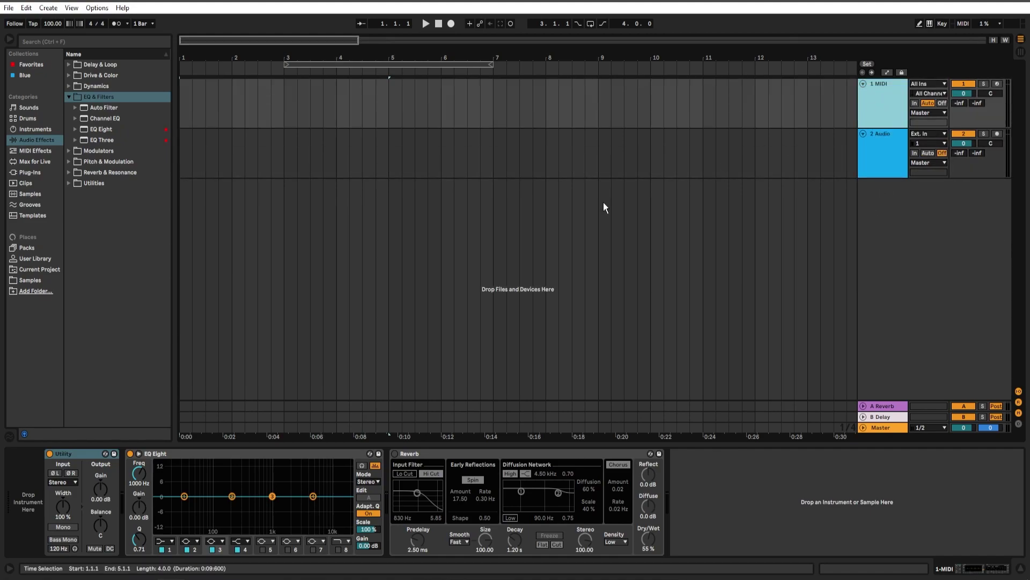
pyautogui.click(30, 172)
pyautogui.click(74, 86)
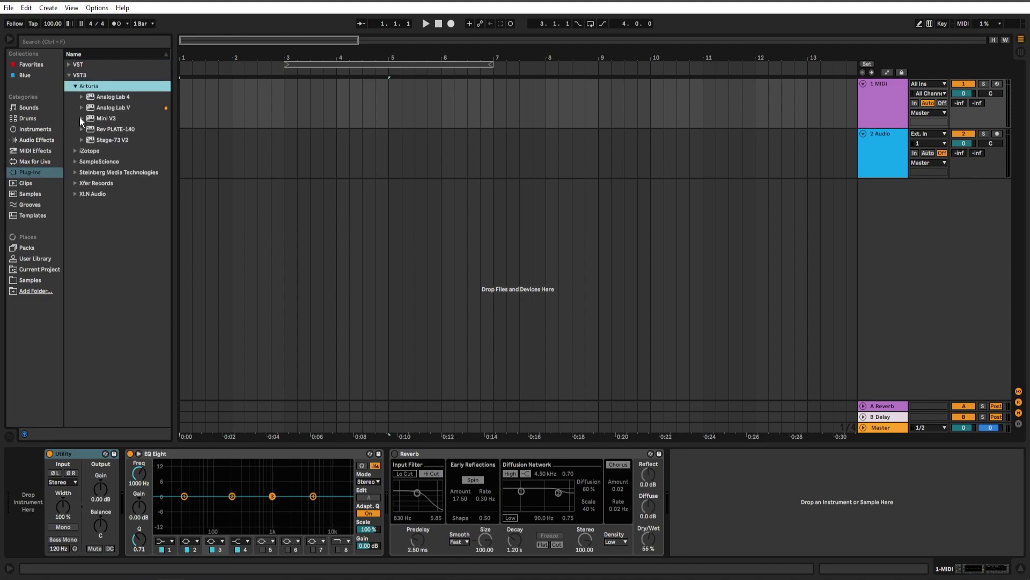
pyautogui.doubleClick(122, 107)
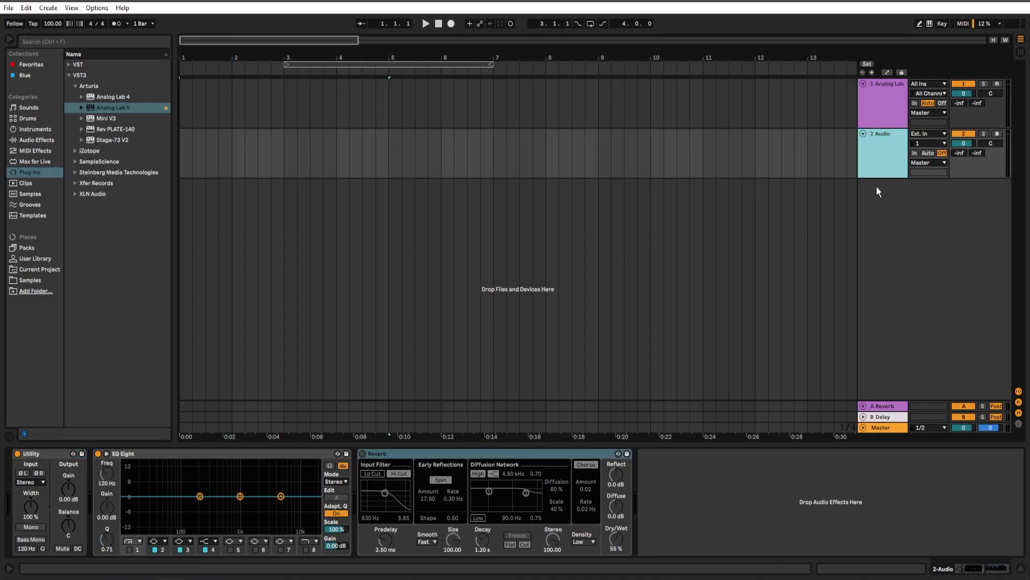
# - Insert another MIDI track below the audio track and rename it 808
pyautogui.rightClick(878, 187)
pyautogui.click(911, 204)
pyautogui.rightClick(886, 185)
pyautogui.click(925, 227)
# - Change the Analog Lab V track's colour to blue
pyautogui.click(879, 101)
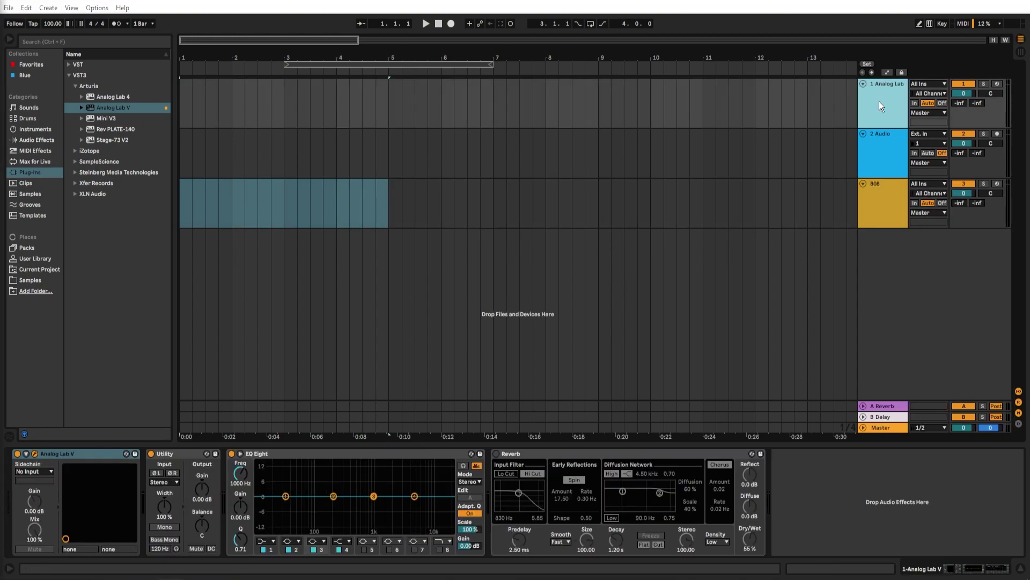
pyautogui.rightClick(874, 101)
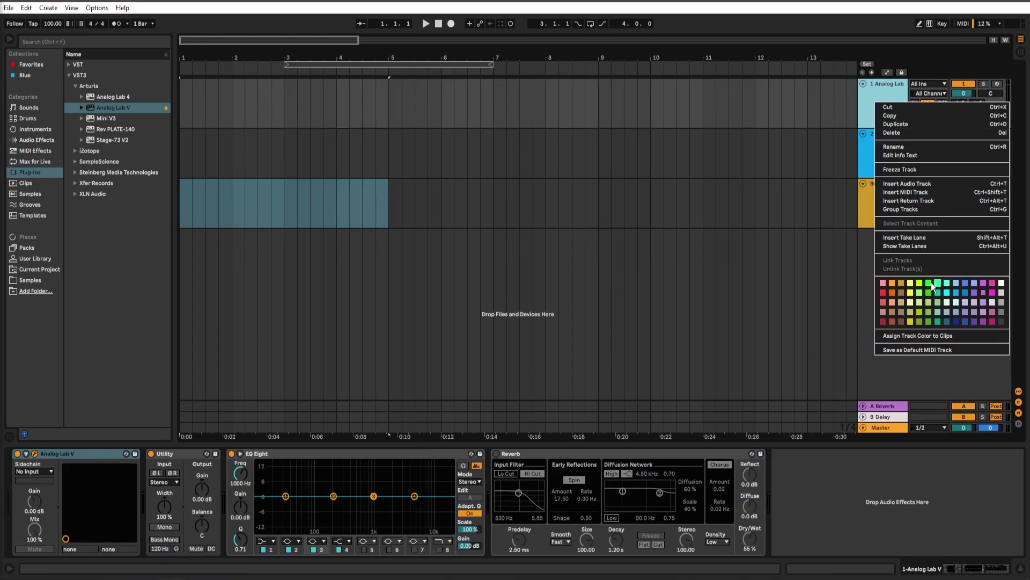
pyautogui.click(970, 311)
pyautogui.click(194, 240)
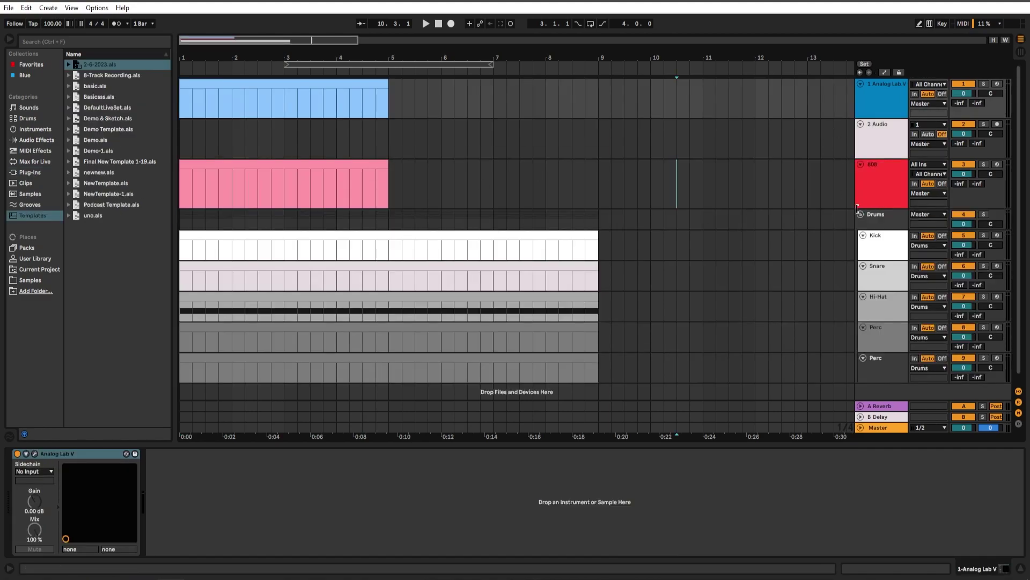
# - Go through the Drums group and its Kick, Snare, Hi-Hat and Perc tracks to examine their device chains
pyautogui.click(891, 222)
pyautogui.click(884, 246)
pyautogui.click(880, 272)
pyautogui.click(879, 309)
pyautogui.click(877, 341)
pyautogui.click(880, 364)
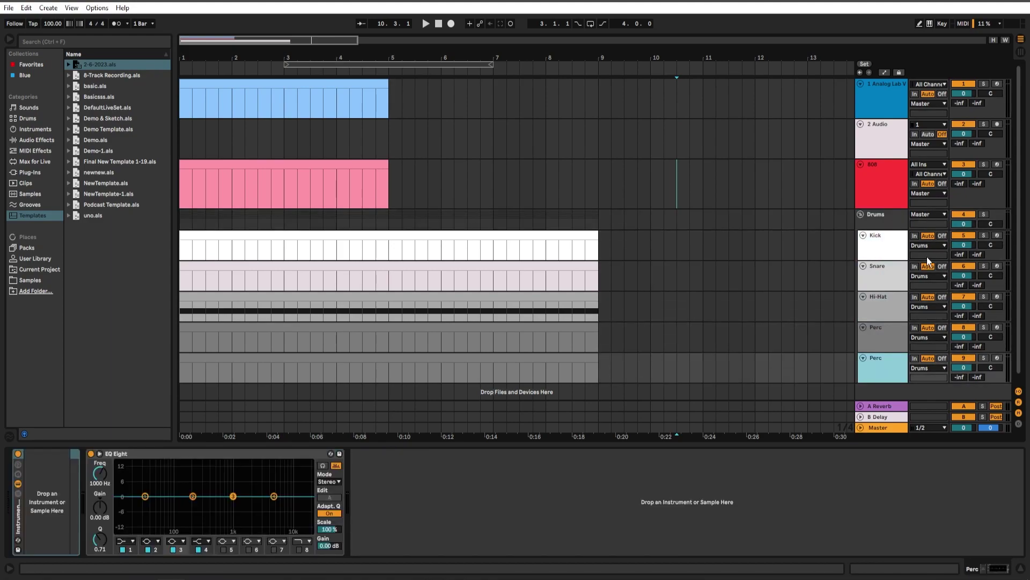
# - Review the Drums group's track routing and the device chains on its Kick, Snare, Hi-Hat and both Perc tracks
pyautogui.click(923, 246)
pyautogui.click(922, 246)
pyautogui.click(891, 218)
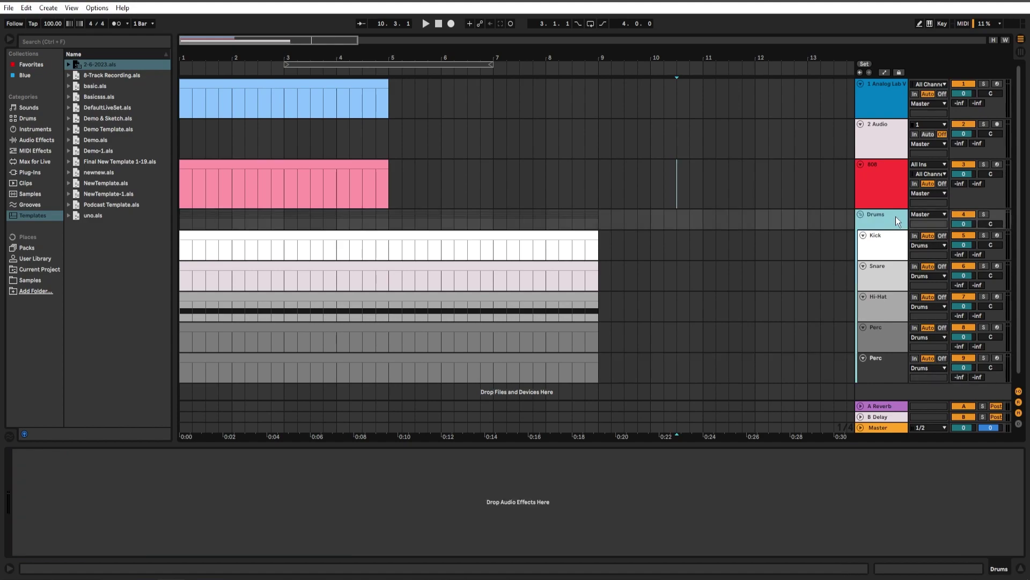
pyautogui.click(904, 213)
pyautogui.click(874, 253)
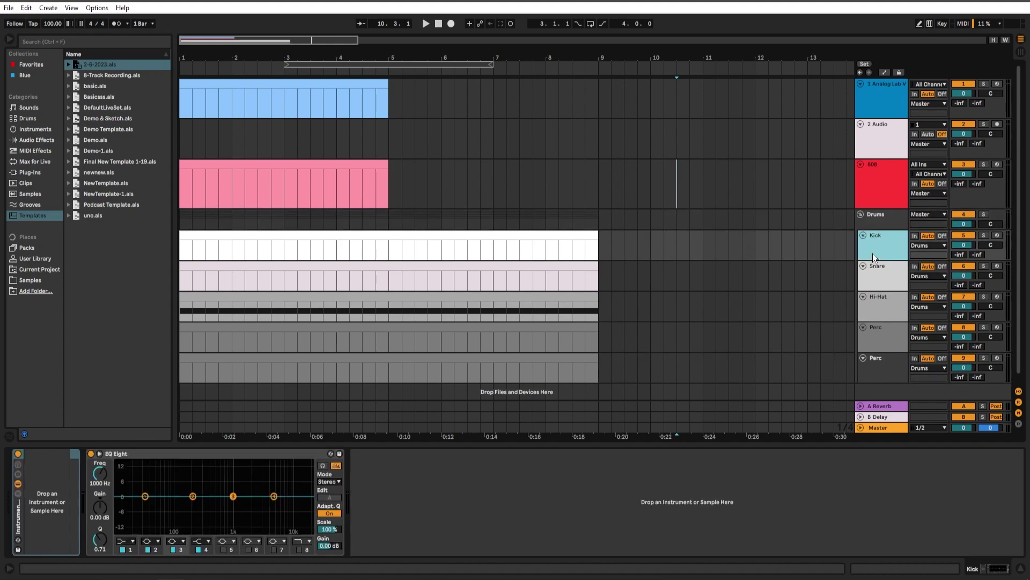
pyautogui.click(879, 276)
pyautogui.click(887, 301)
pyautogui.click(880, 334)
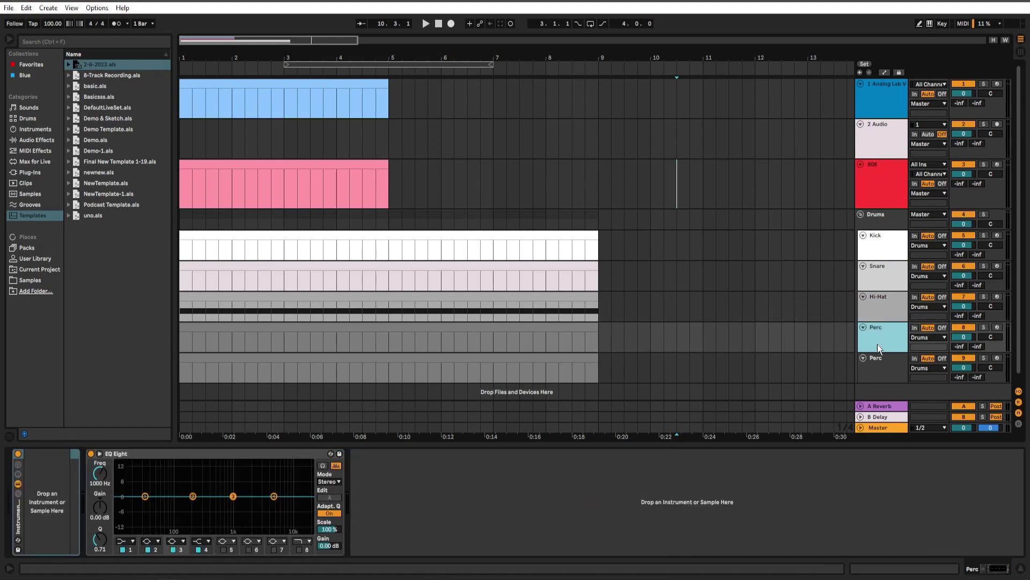
pyautogui.click(879, 354)
pyautogui.click(880, 243)
pyautogui.click(878, 265)
pyautogui.click(881, 304)
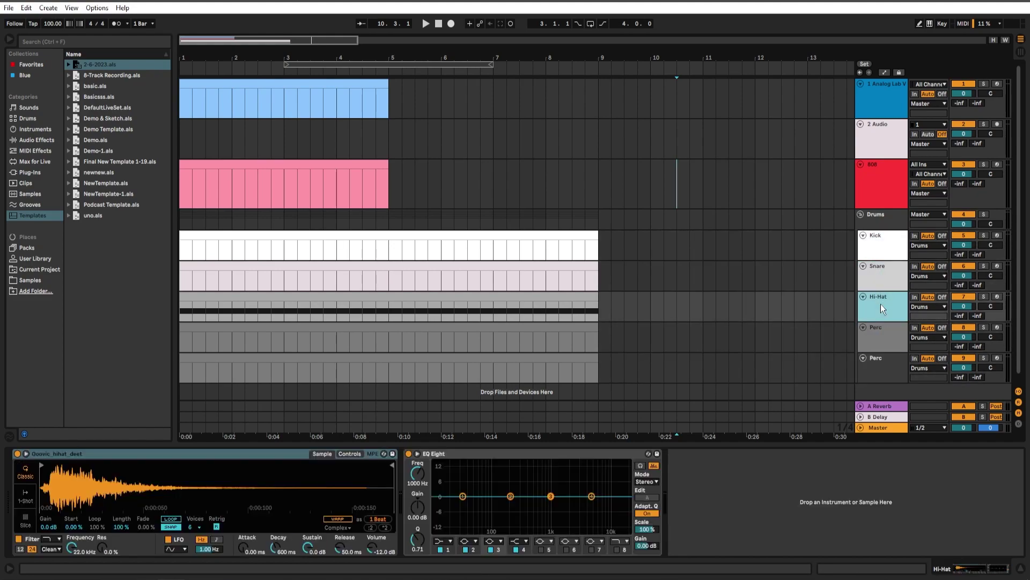
# - Open the Hi-Hat track's eight-bar MIDI clip and examine its note pattern
pyautogui.scroll(-1, 872, 301)
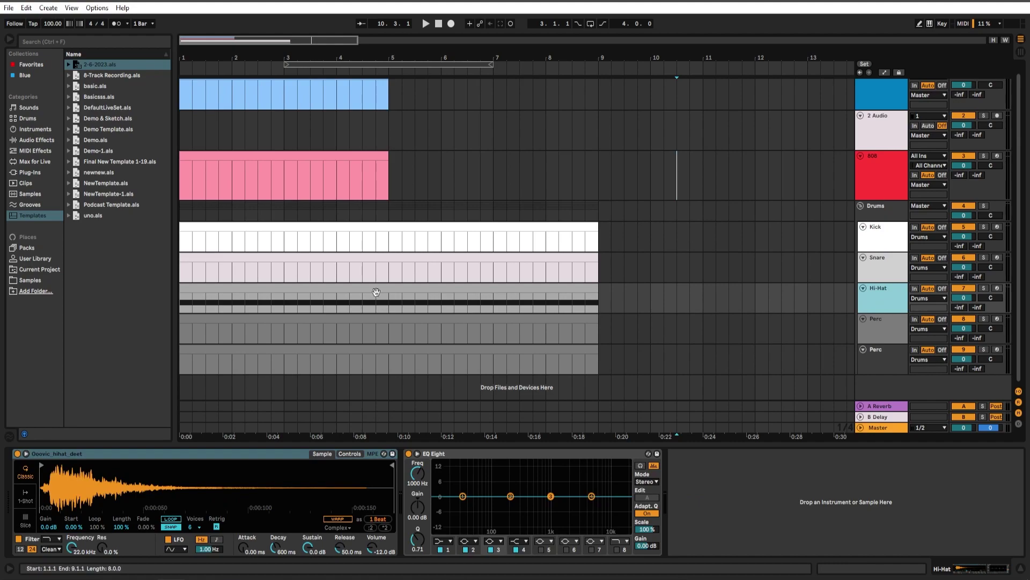
pyautogui.doubleClick(564, 302)
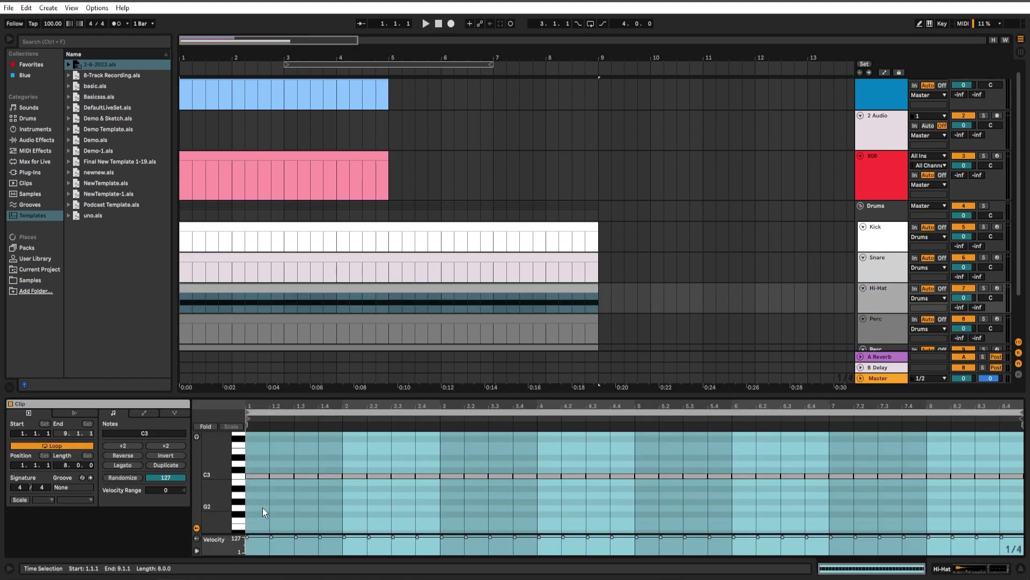
pyautogui.click(247, 486)
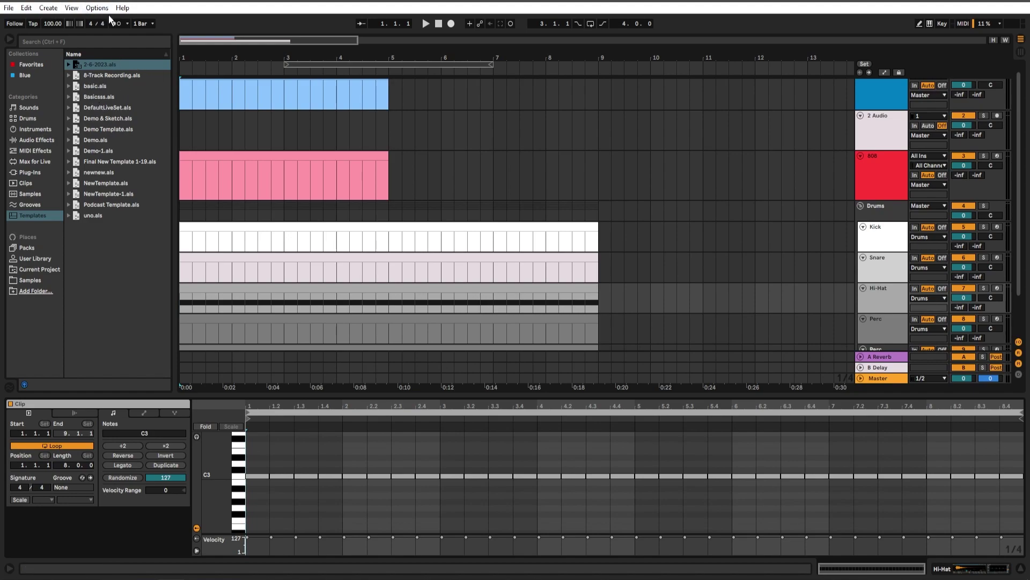
pyautogui.click(597, 240)
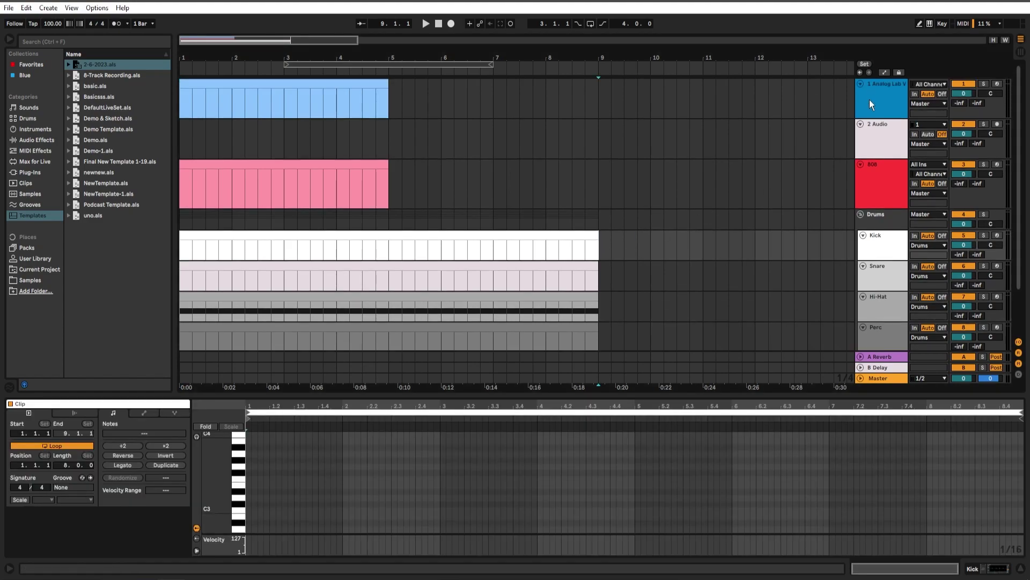
pyautogui.scroll(-2, 882, 165)
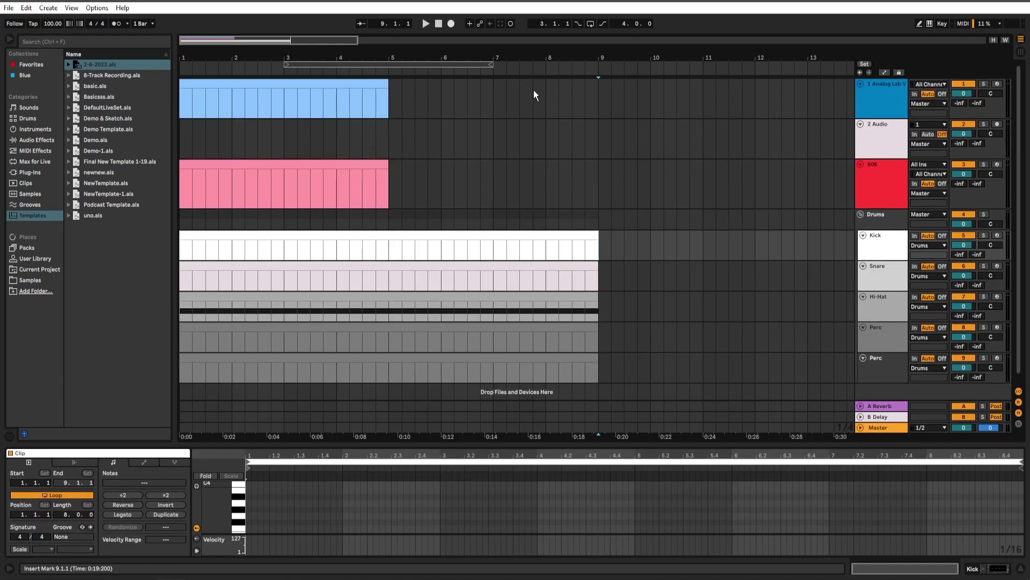
# - Save the Live Set as a template and also as the default set
pyautogui.click(9, 8)
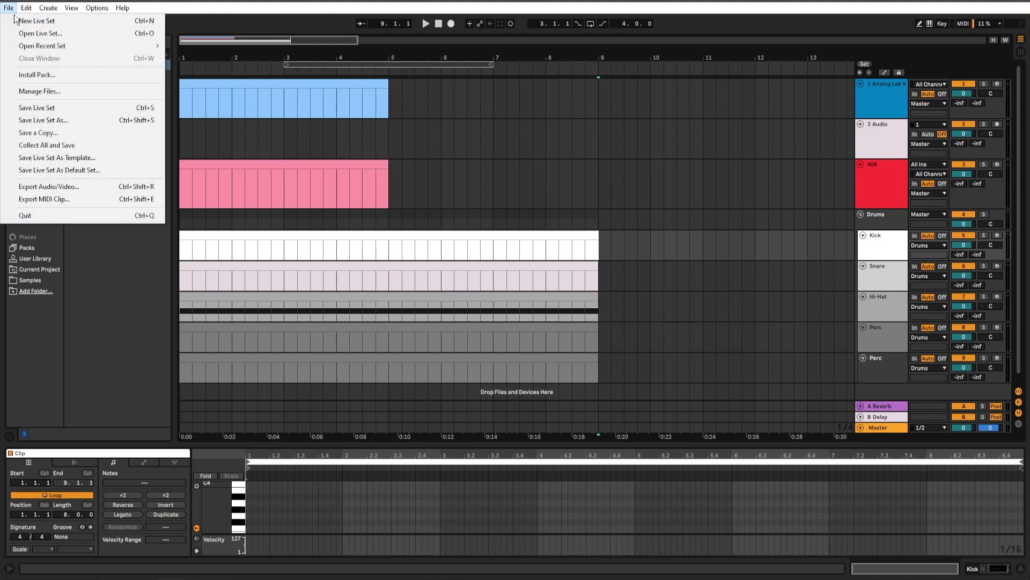
pyautogui.click(99, 159)
pyautogui.hotkey('alt', 'f')
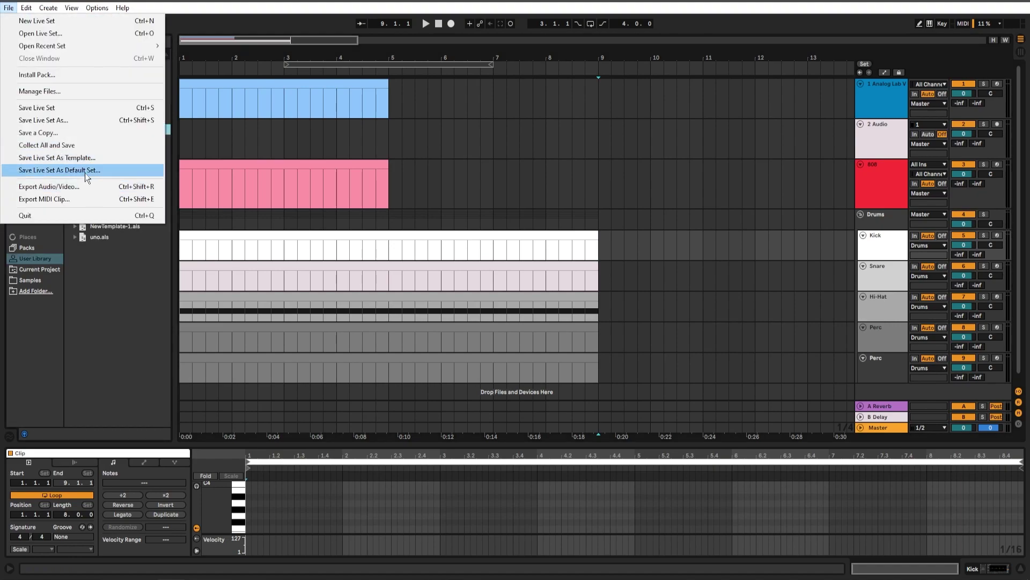
pyautogui.click(85, 172)
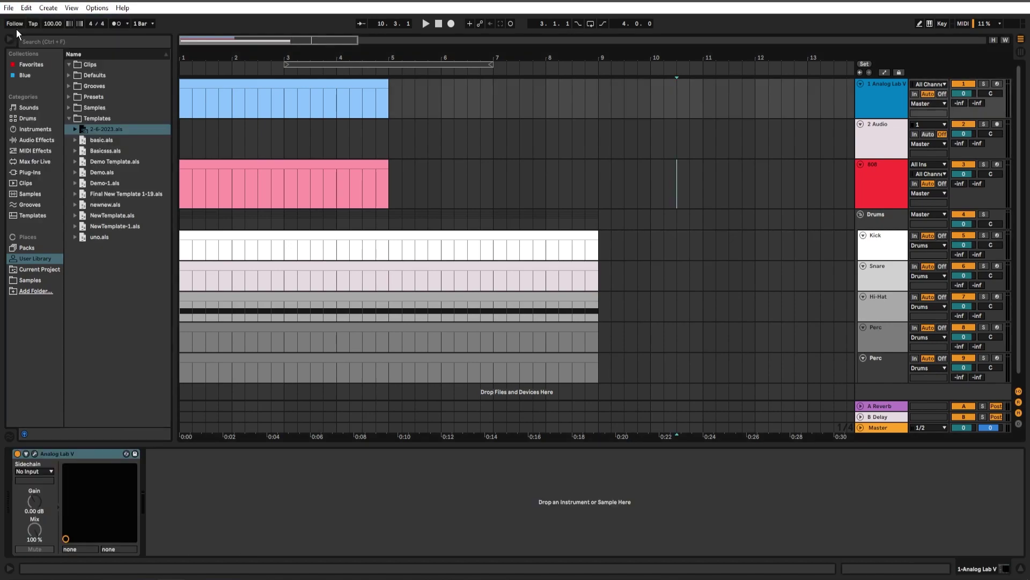